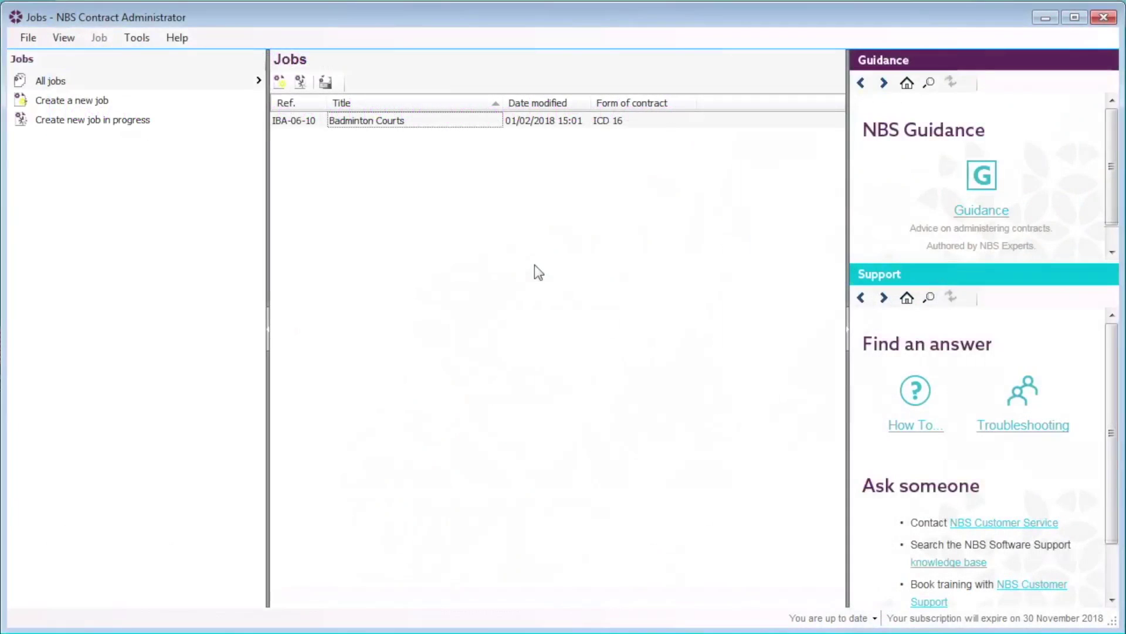
# Open the Badminton Courts job and add a new Architects/Contract Administrators Instruction form
pyautogui.doubleClick(367, 124)
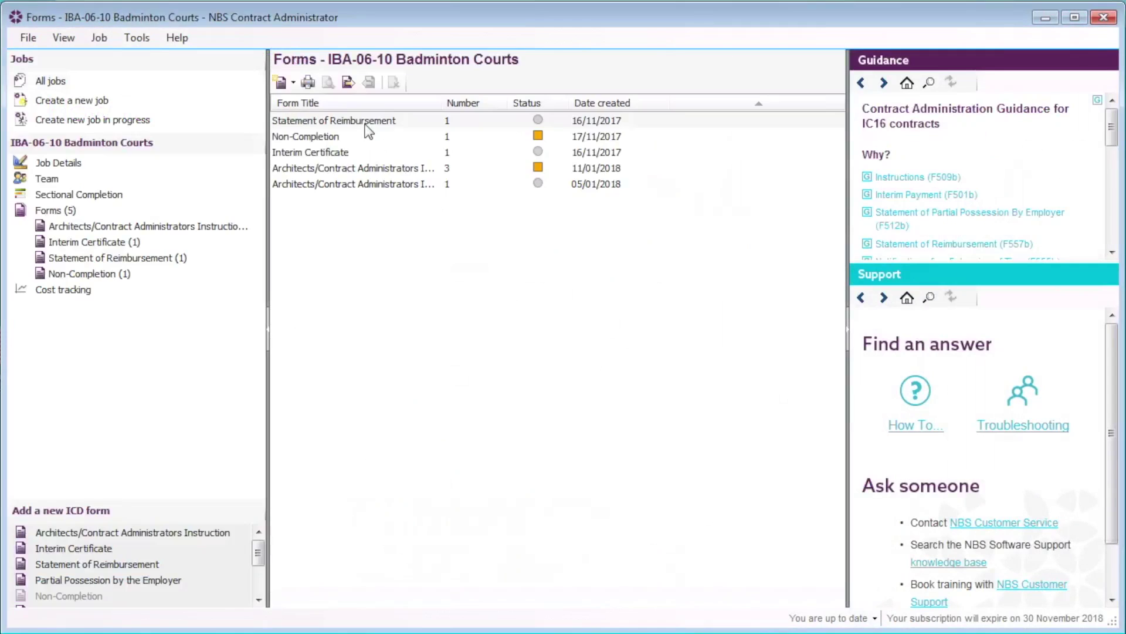
pyautogui.click(294, 86)
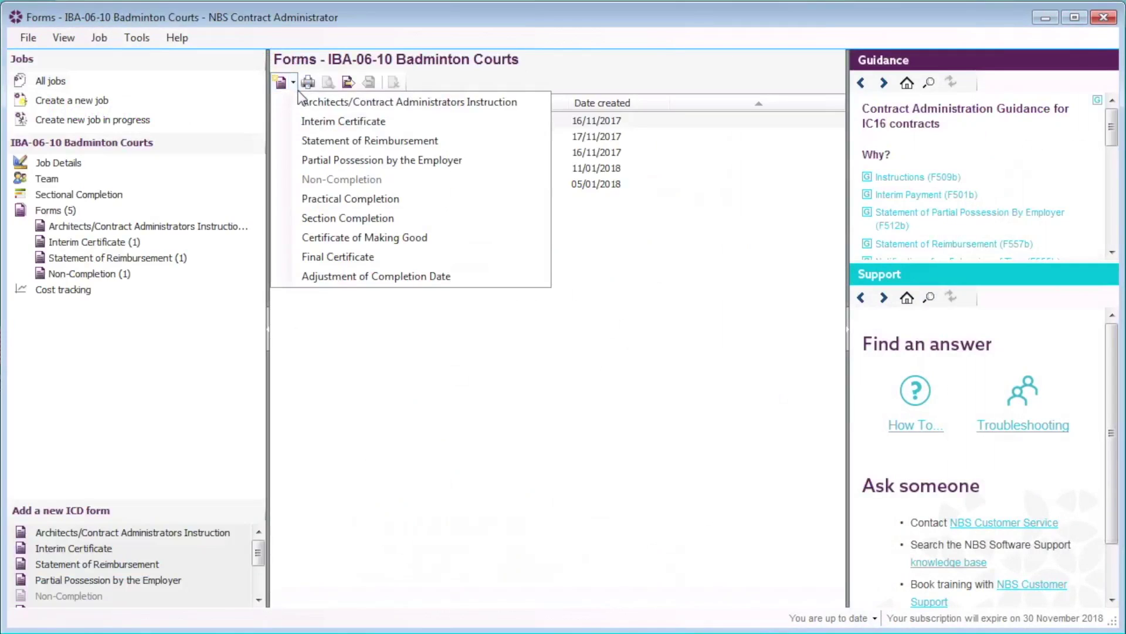
pyautogui.click(304, 101)
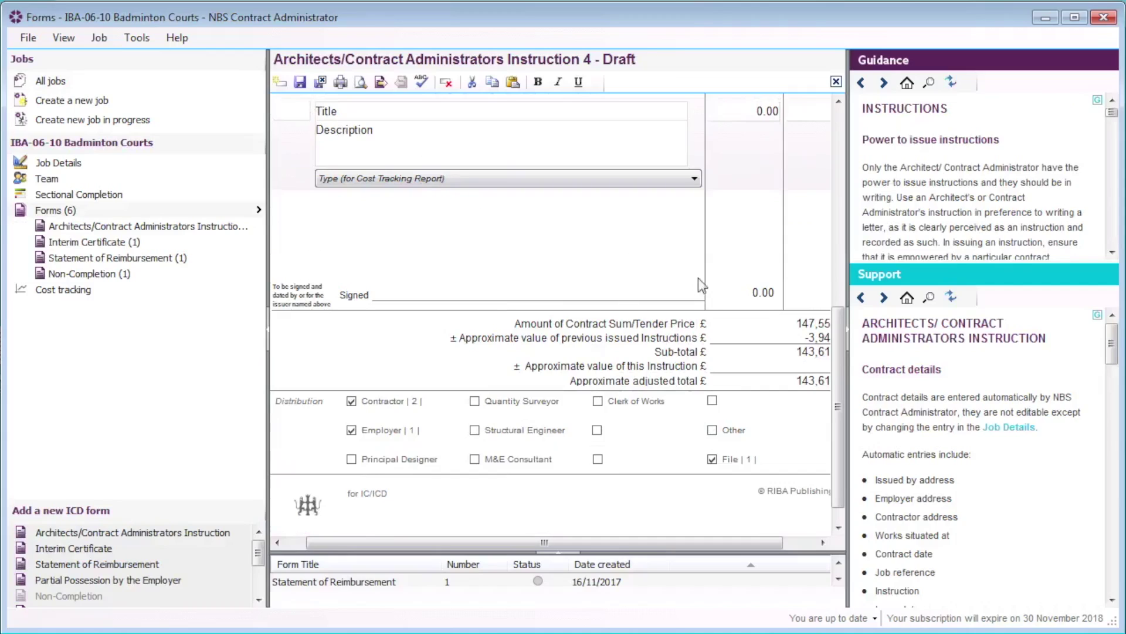
# With side panels collapsed, enter item 1 'Change of Paint', paste its description, and set type Client variations
pyautogui.click(845, 327)
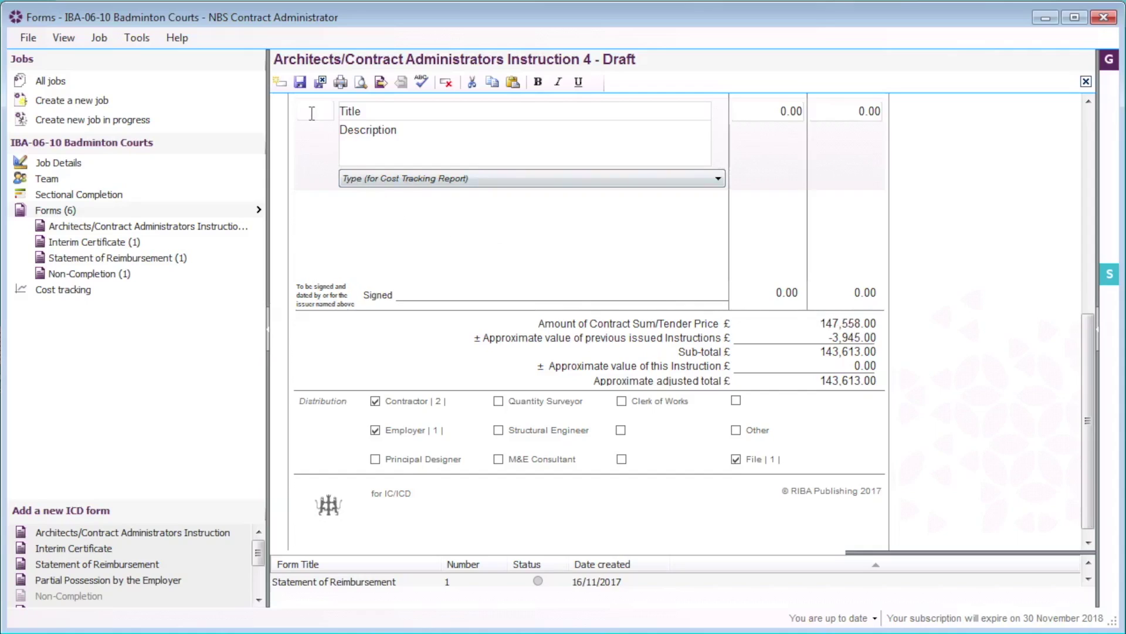
pyautogui.write('1')
pyautogui.press('Tab')
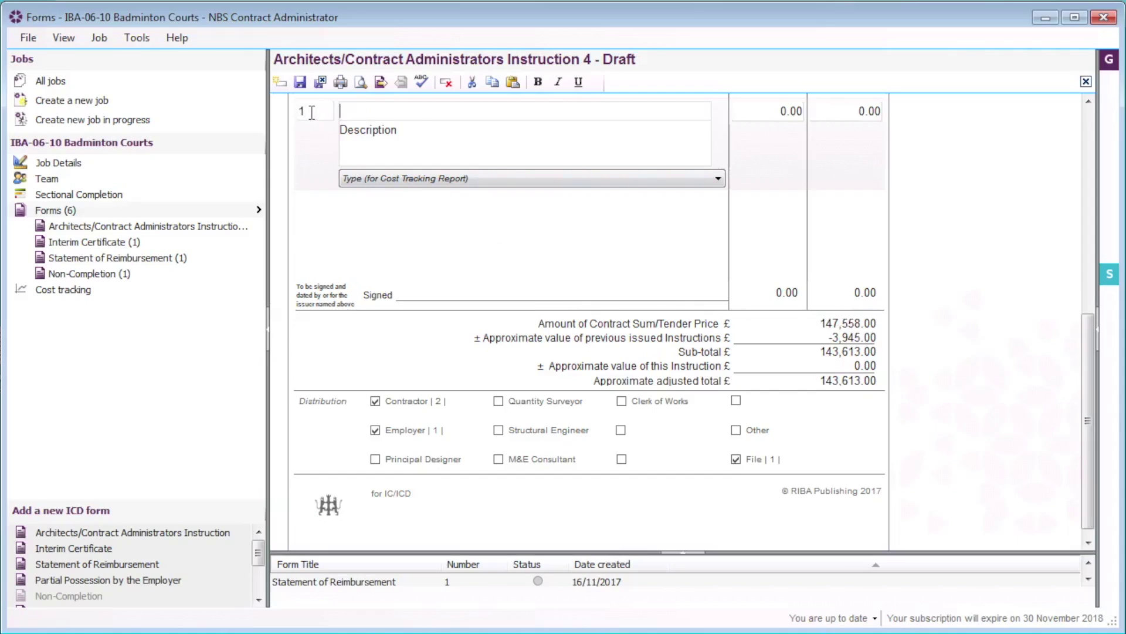
pyautogui.write('Change of Paint')
pyautogui.press('Tab')
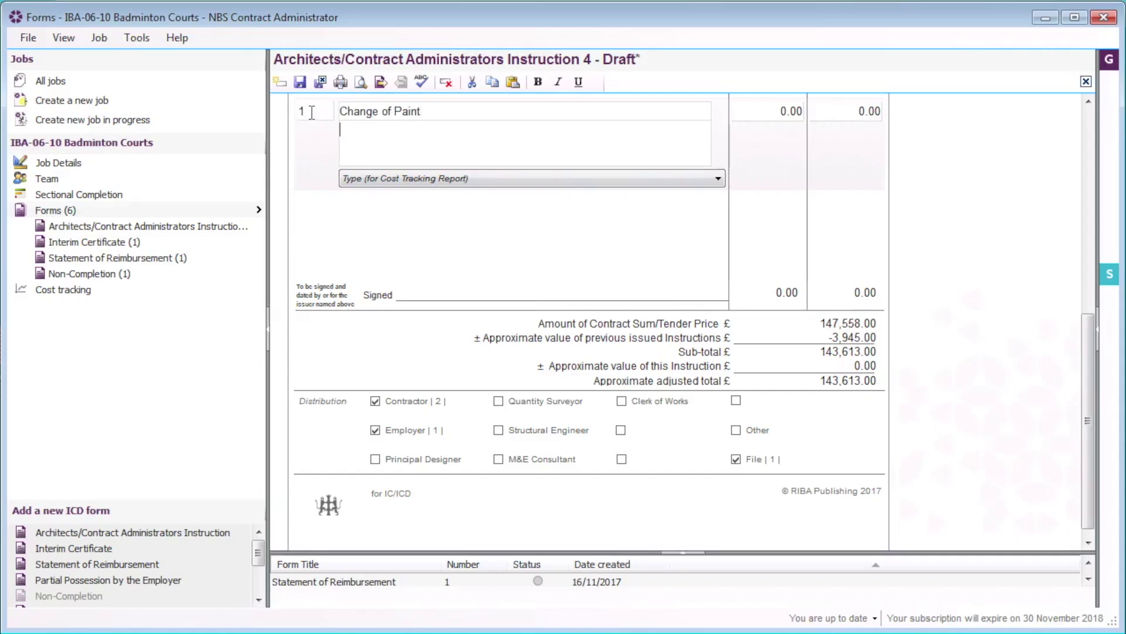
pyautogui.write('The original choice of paint is to be cancelled as is no longer needed.')
pyautogui.click(393, 179)
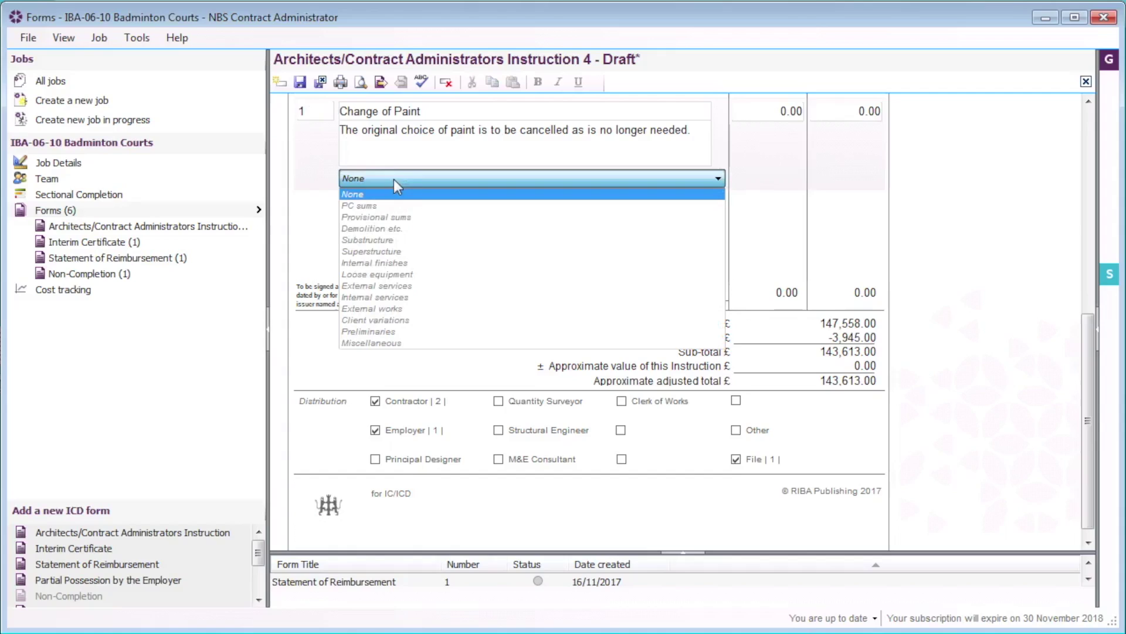
pyautogui.click(386, 316)
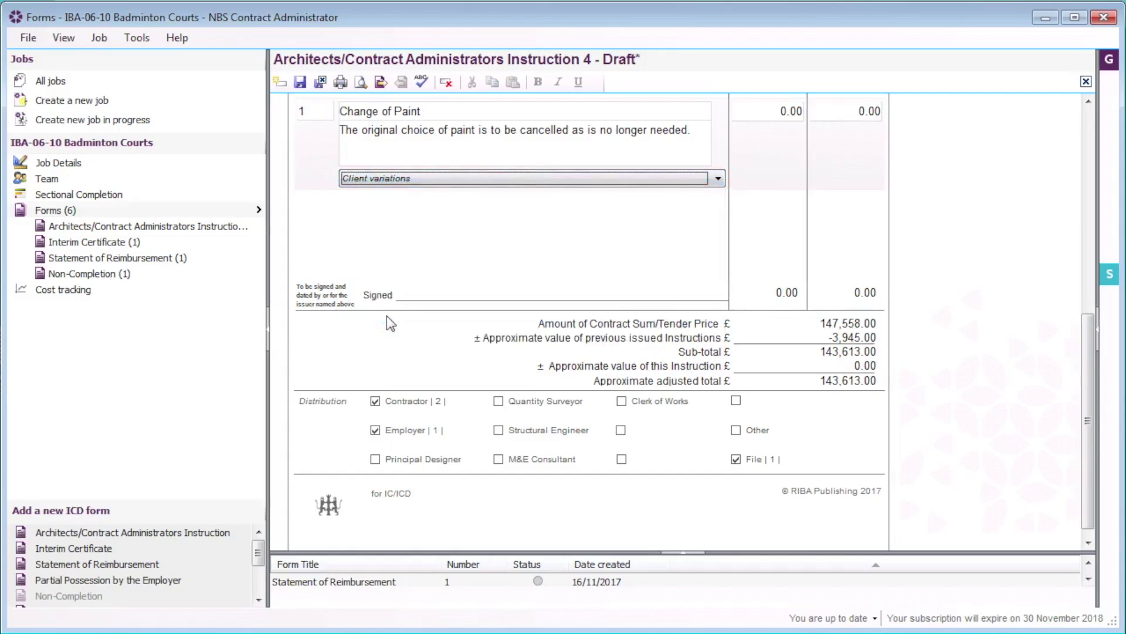
# Make the item title 'Change of Paint' bold
pyautogui.click(447, 110)
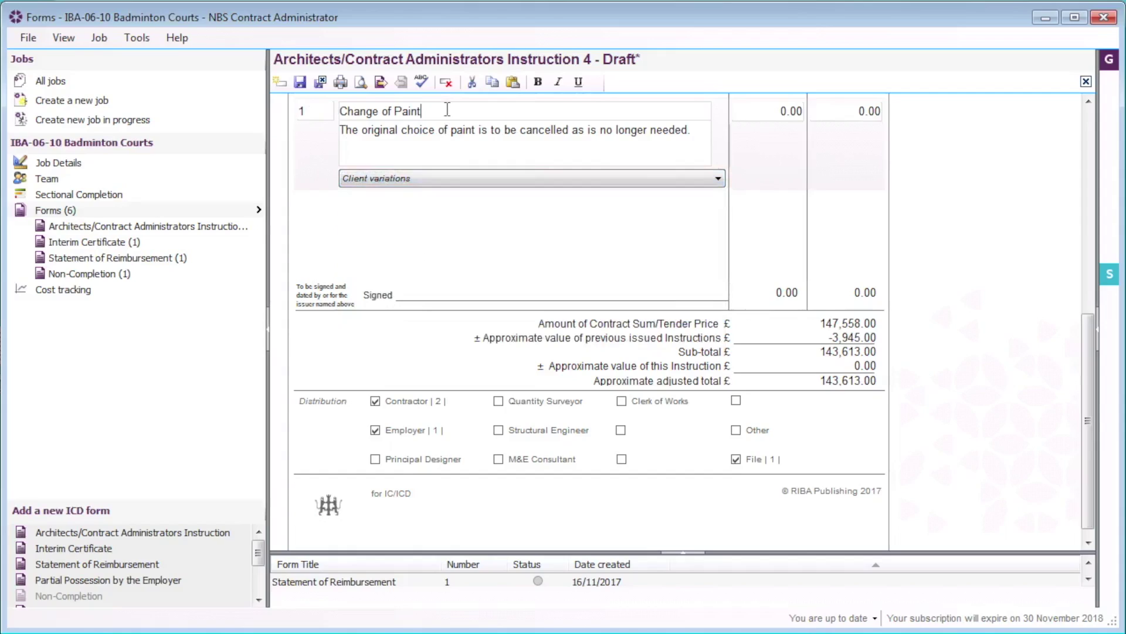
pyautogui.moveTo(447, 110); pyautogui.dragTo(346, 111)
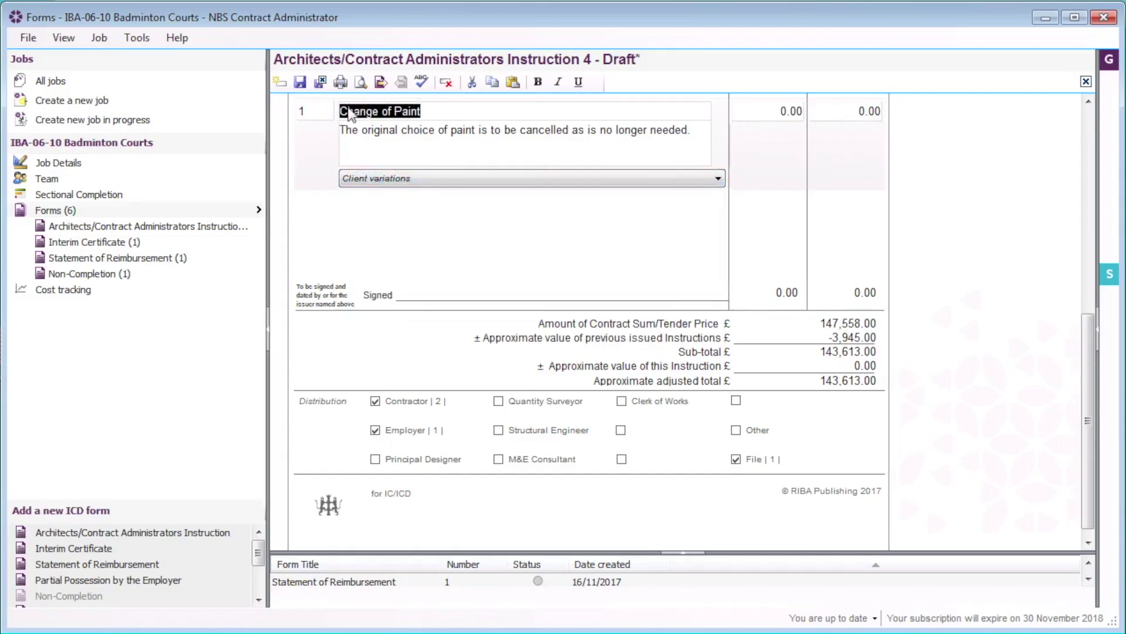
pyautogui.click(530, 83)
pyautogui.click(472, 108)
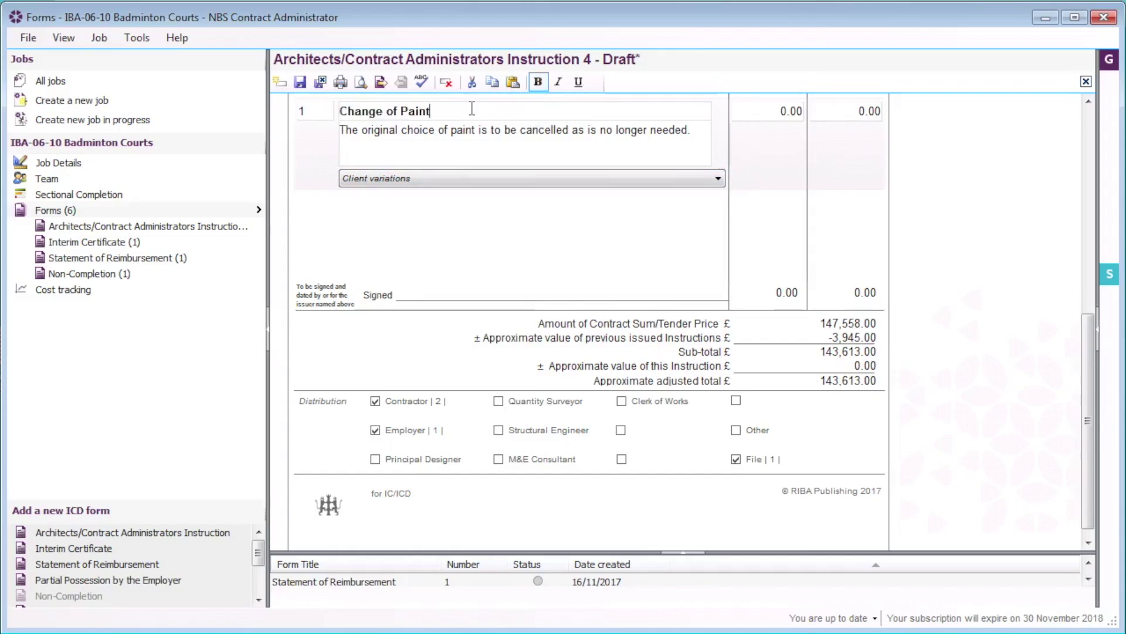
# Enter an omit amount of 215 for item 1
pyautogui.click(792, 110)
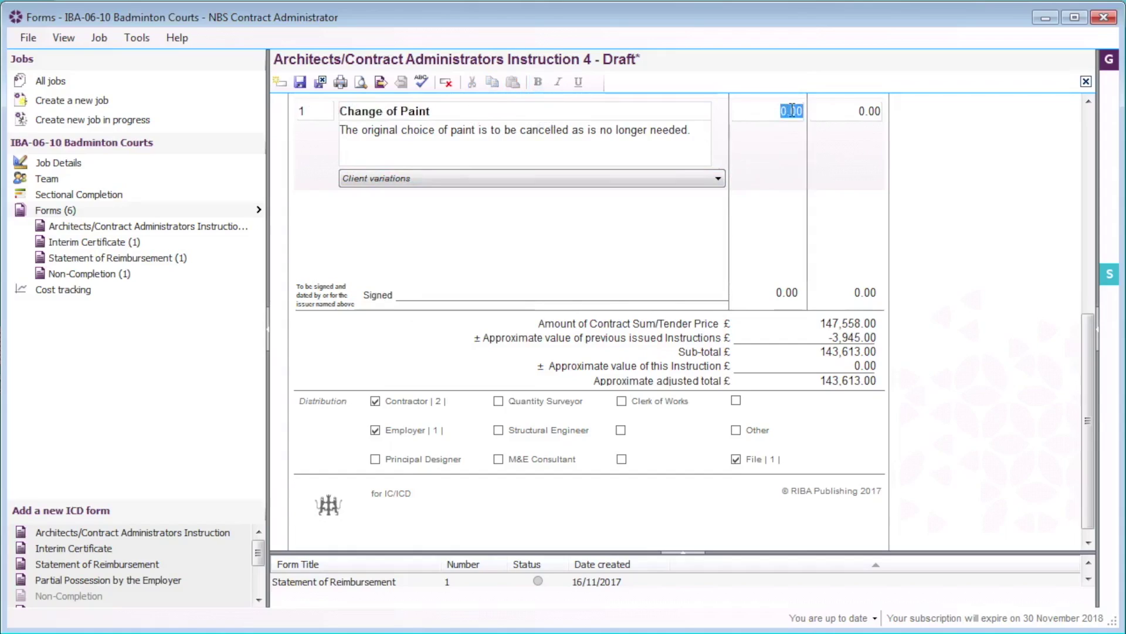
pyautogui.write('215')
pyautogui.press('Tab')
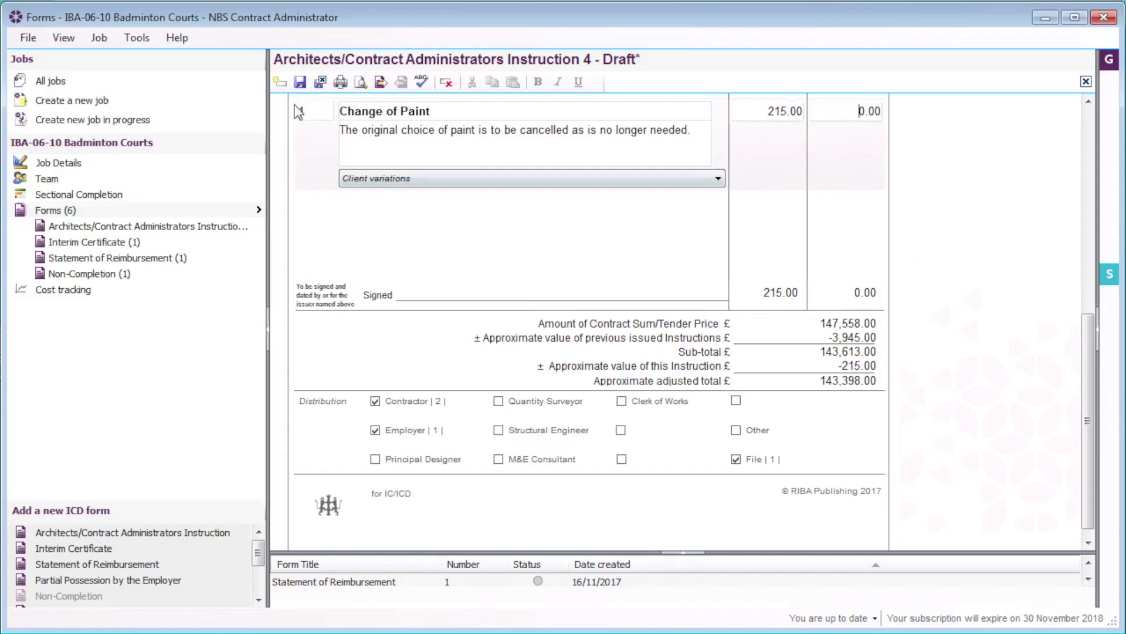
# Add items 2 (Magnolia paint, £395 add) and 3 (downlights no longer required, £4,125 omit)
pyautogui.click(282, 86)
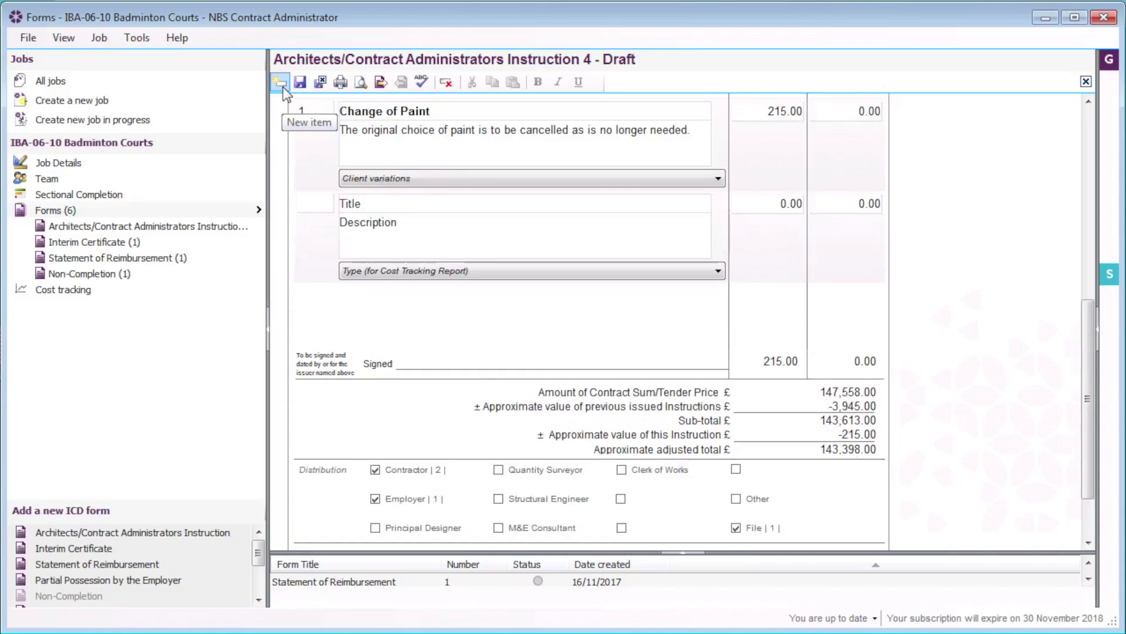
pyautogui.click(324, 207)
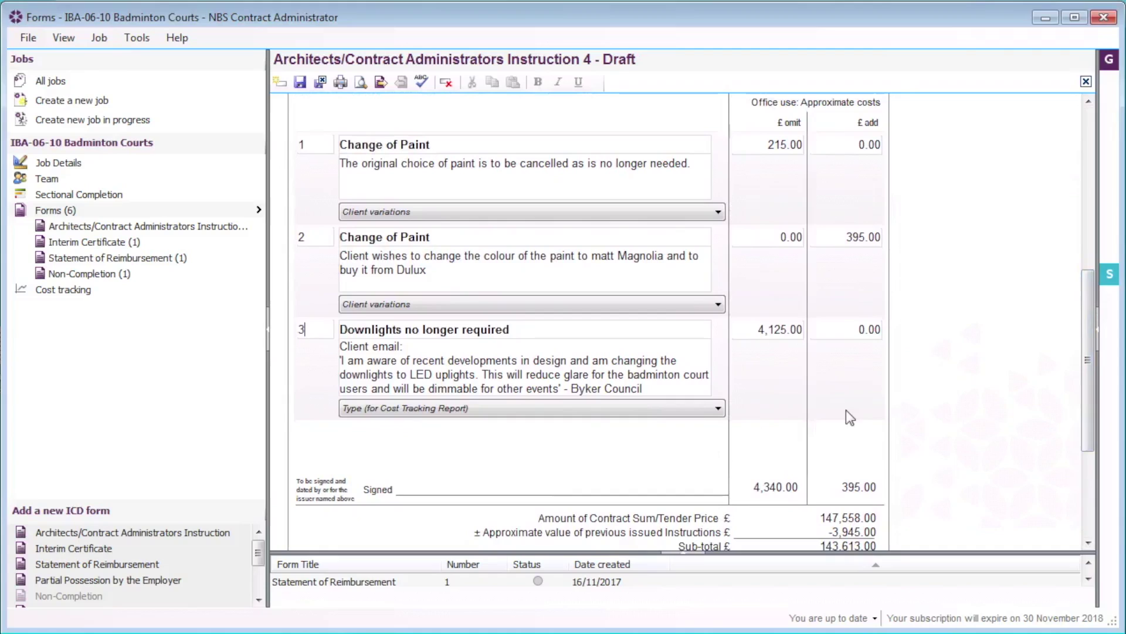
pyautogui.moveTo(1086, 383); pyautogui.dragTo(1086, 460)
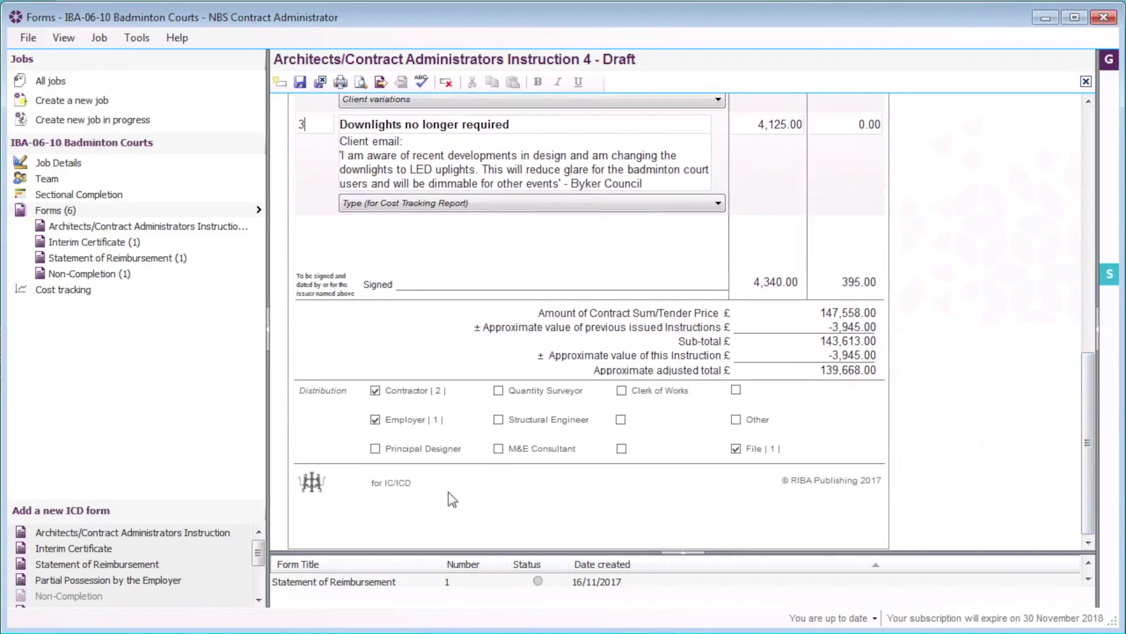
# Replace the footer's RIBA crest with the custom logo C:\NBS_Symbol_RGB.png
pyautogui.click(314, 484)
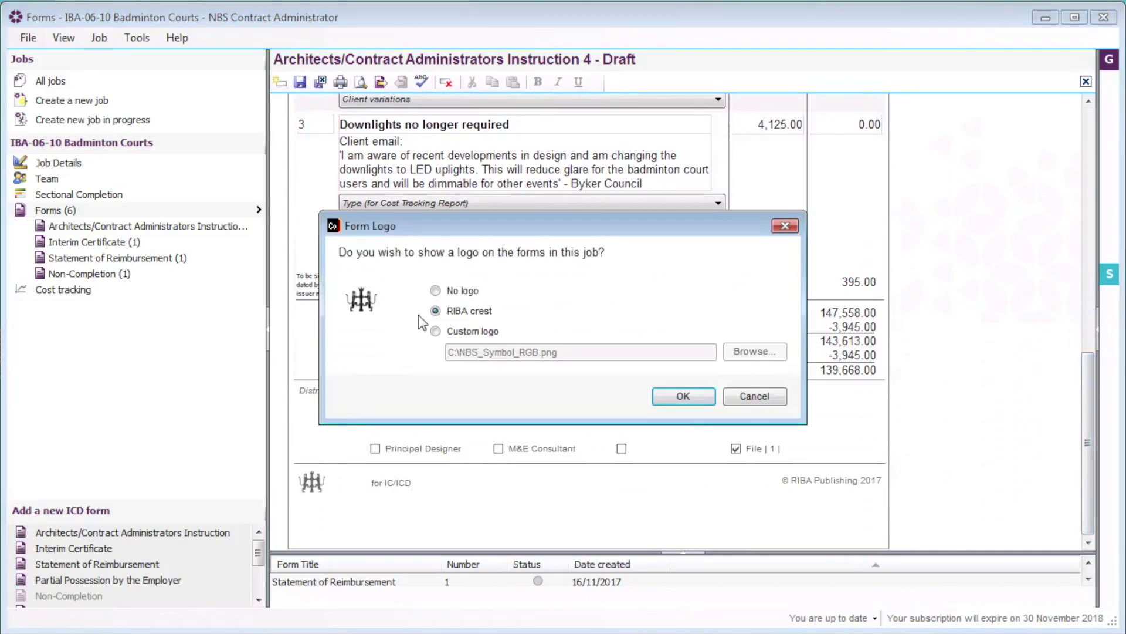
pyautogui.click(435, 331)
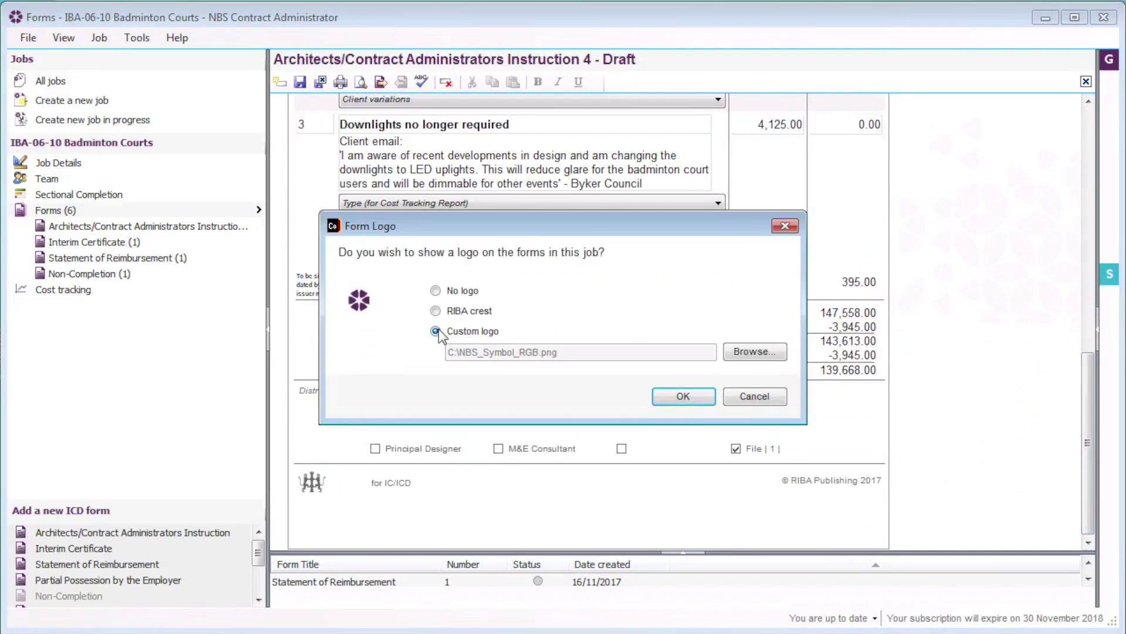
pyautogui.click(763, 352)
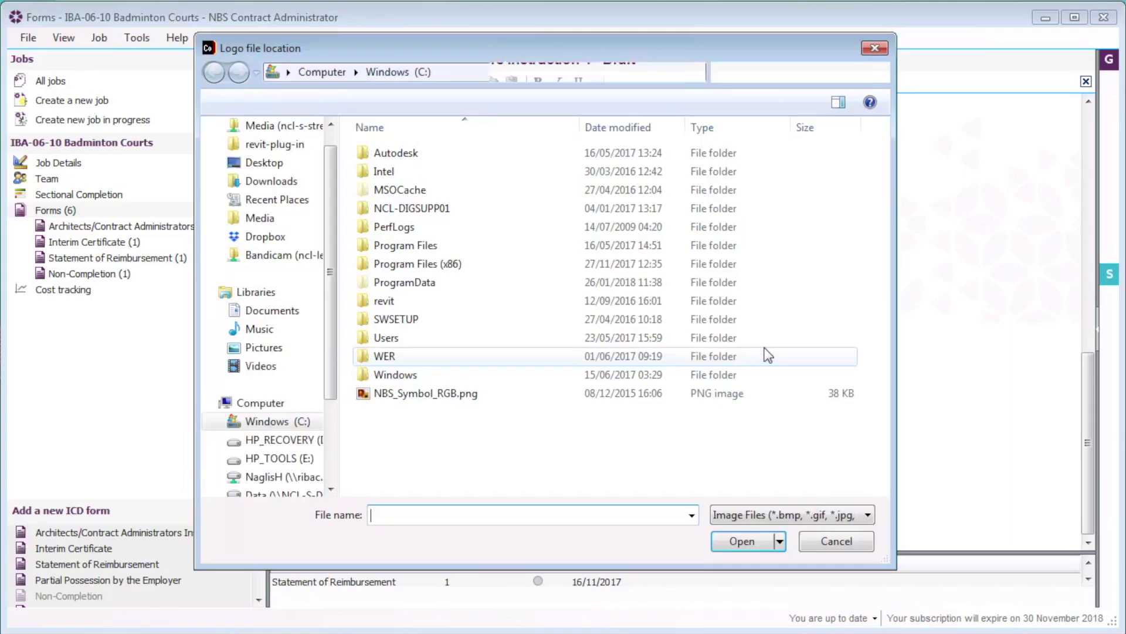
pyautogui.click(649, 398)
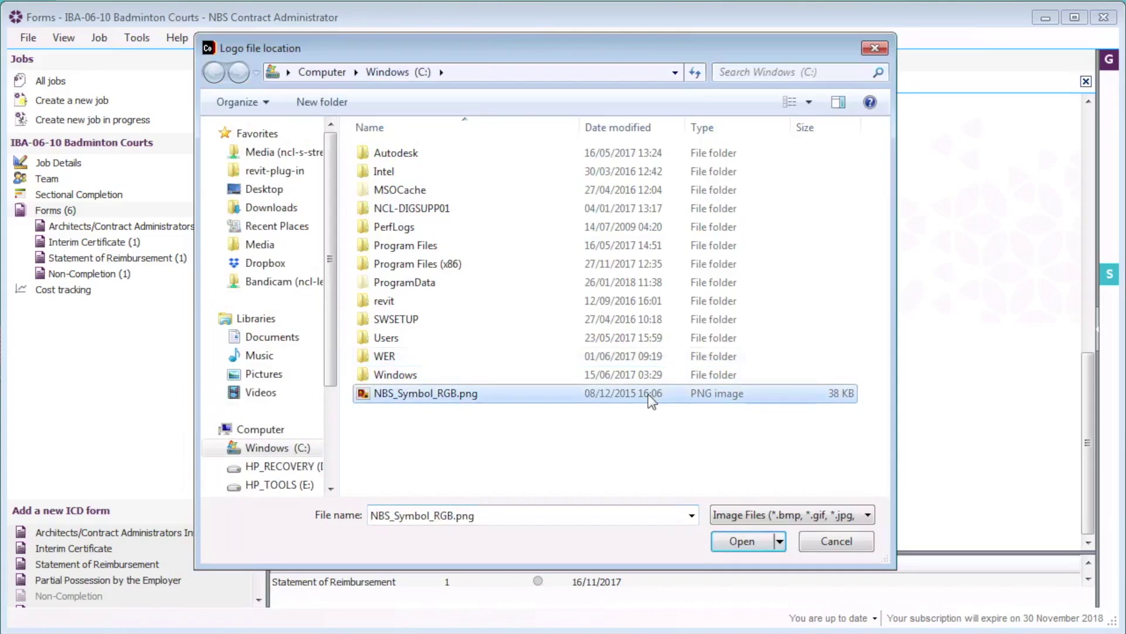
pyautogui.click(741, 539)
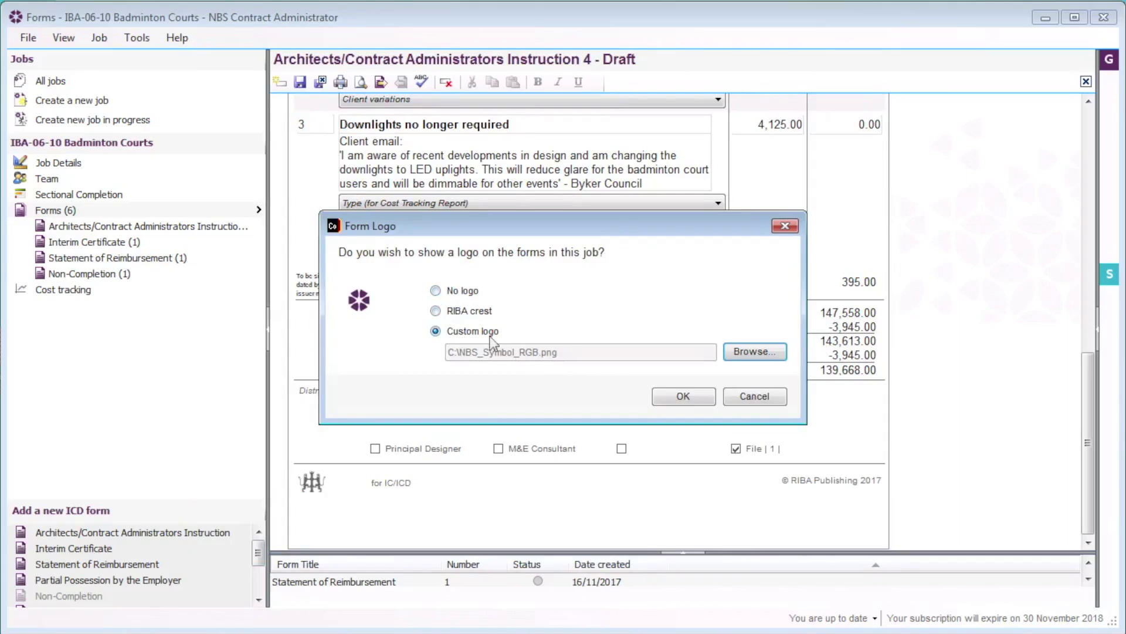
pyautogui.click(668, 397)
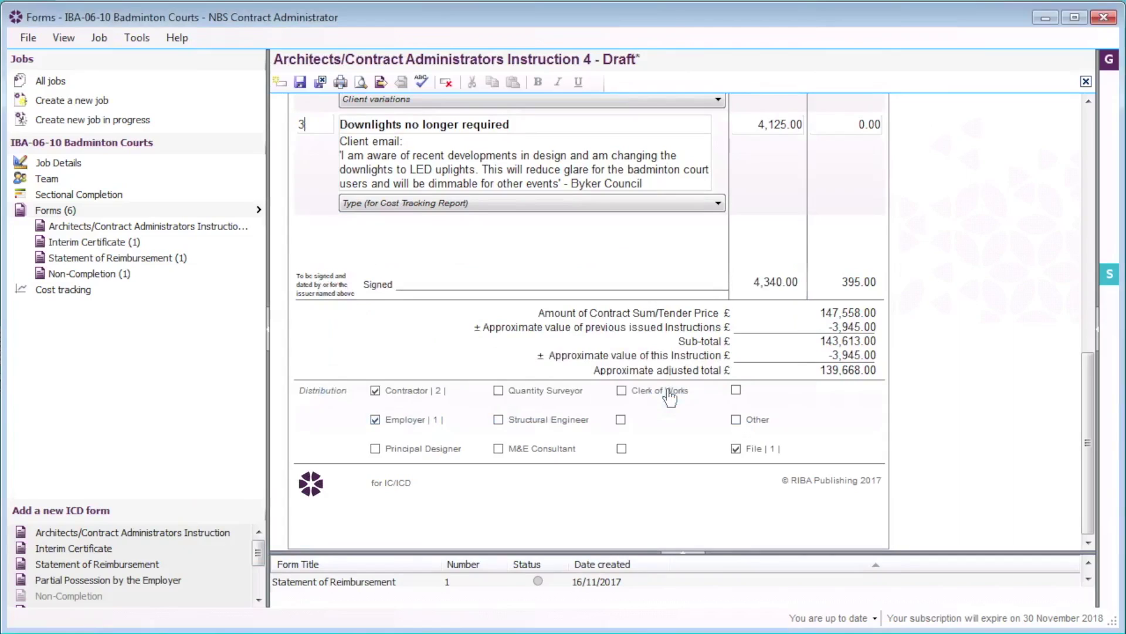
# Change the Contractor's distribution copies from 2 to 1, then go back to the instruction form
pyautogui.moveTo(1088, 424); pyautogui.dragTo(1090, 164)
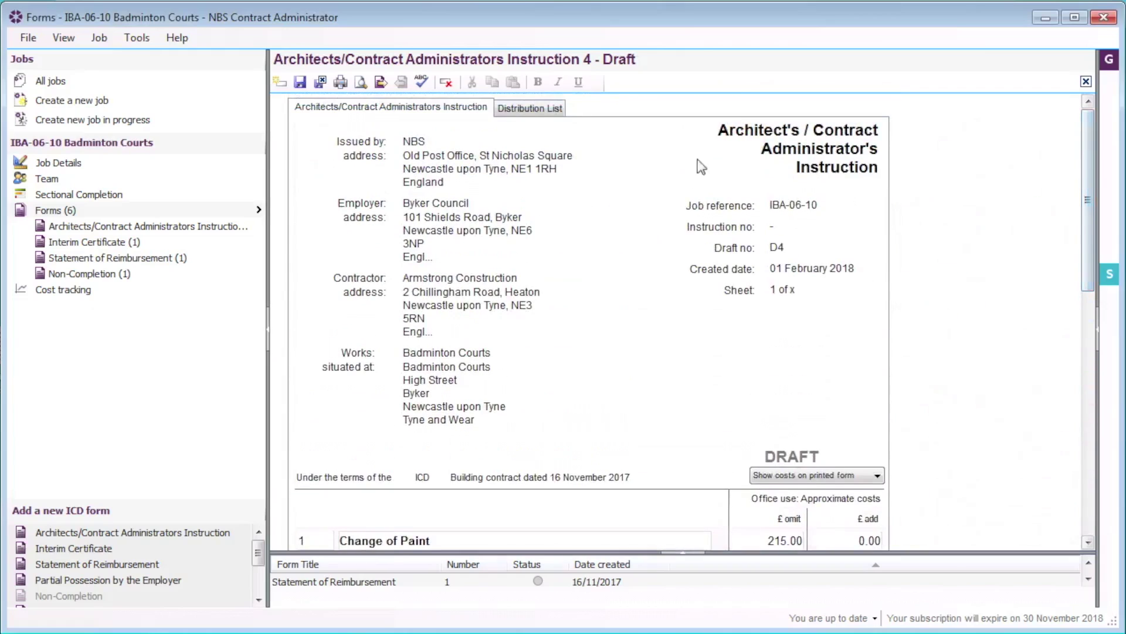
pyautogui.click(529, 108)
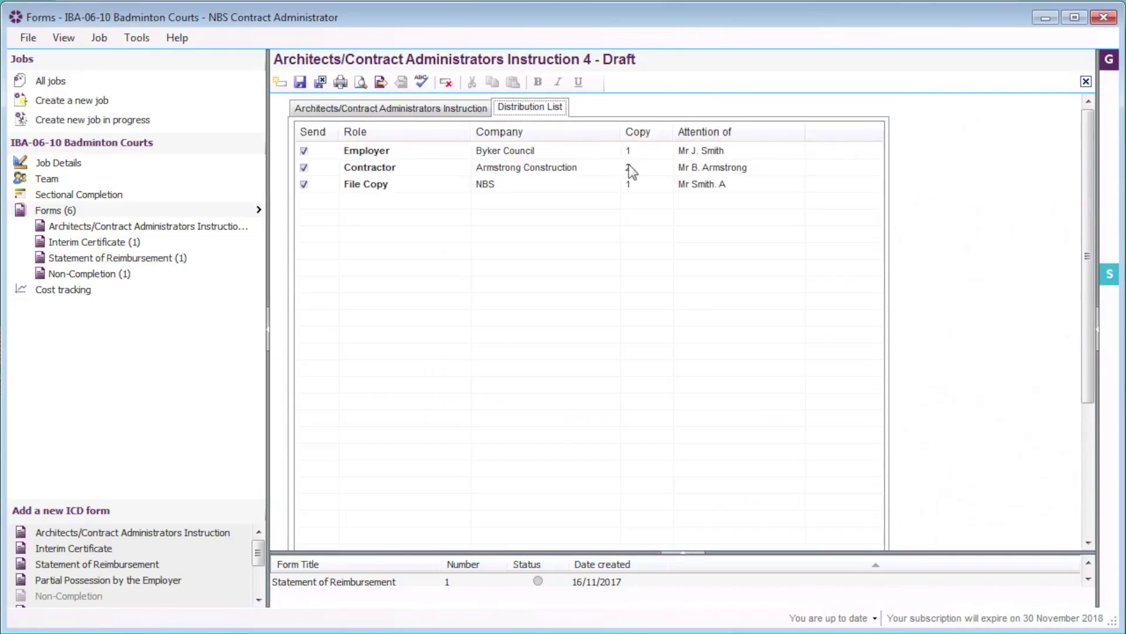
pyautogui.click(629, 139)
pyautogui.write('2')
pyautogui.click(638, 139)
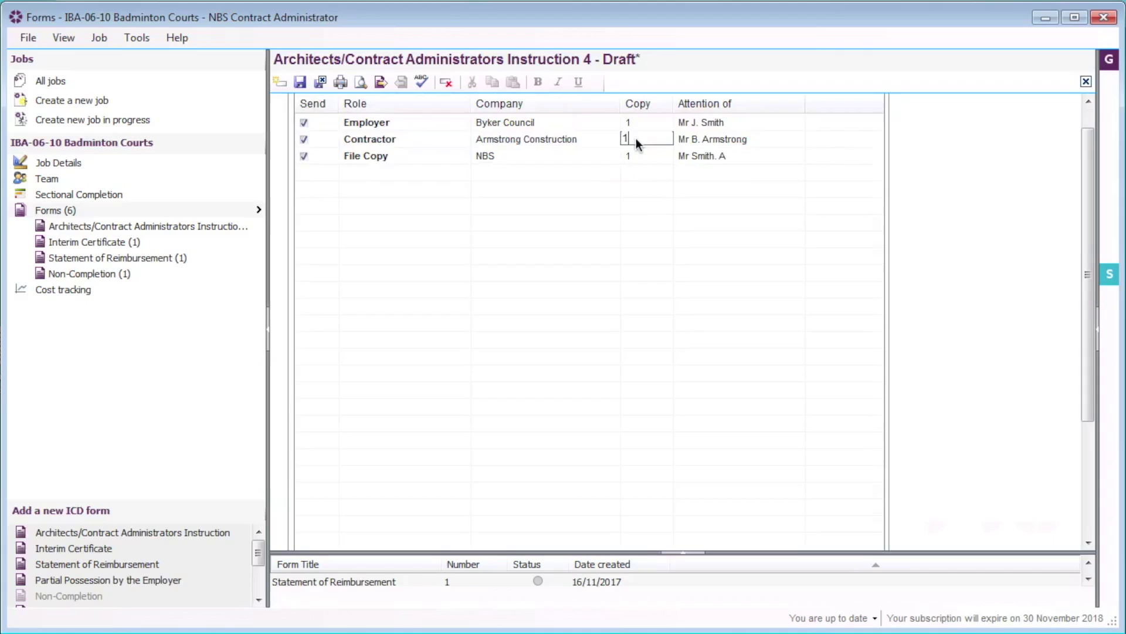
pyautogui.press('Return')
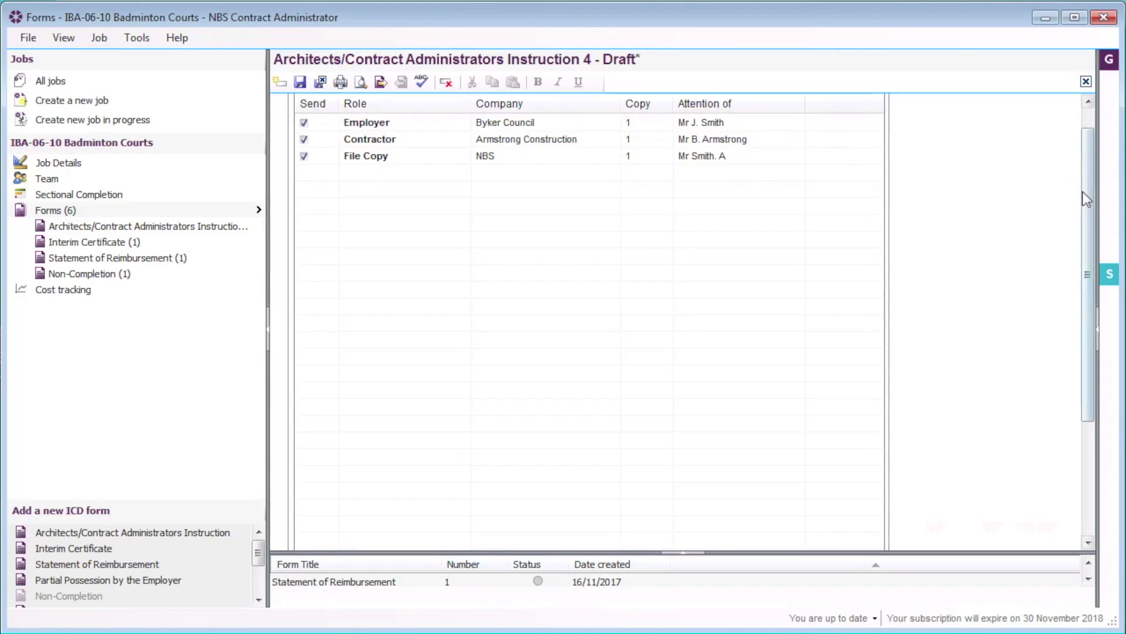
pyautogui.moveTo(1082, 191); pyautogui.dragTo(1088, 159)
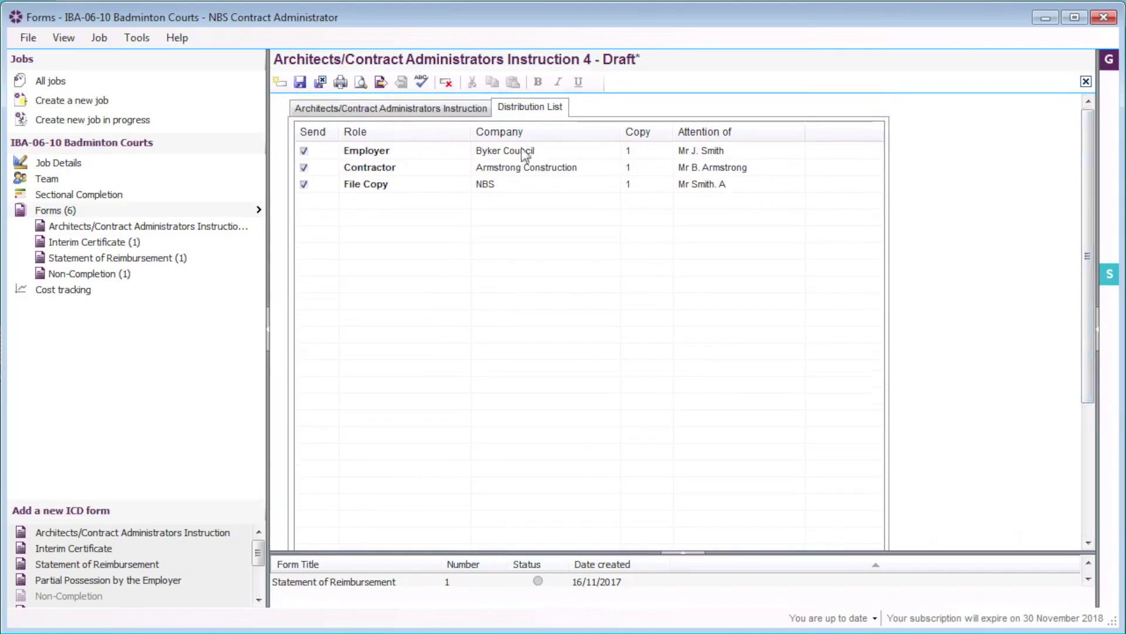
pyautogui.click(451, 113)
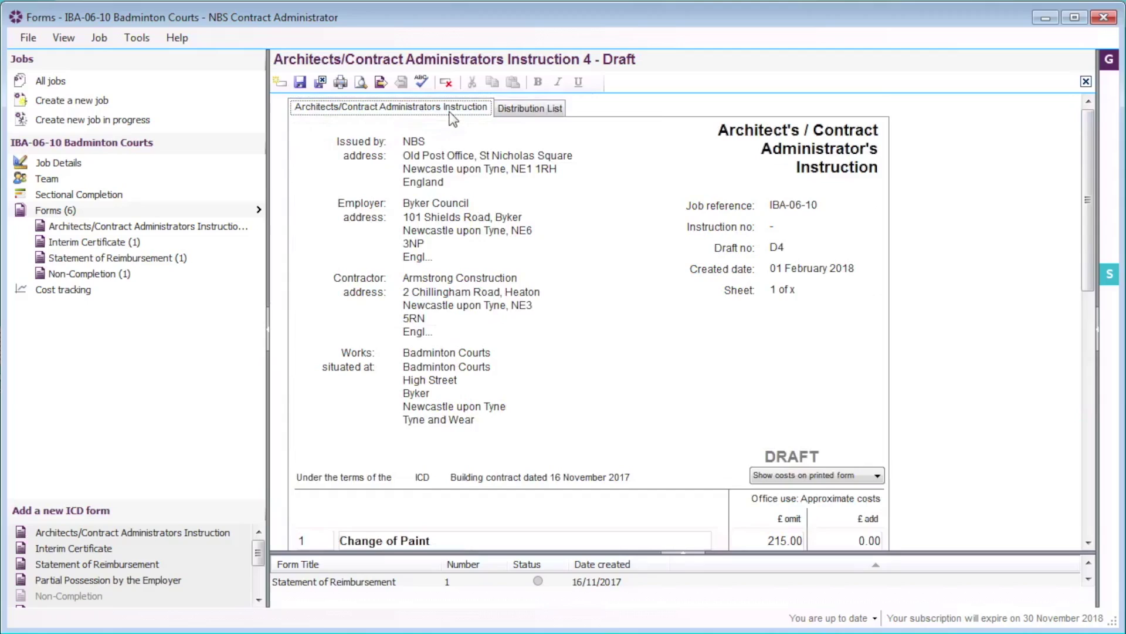
# Issue instruction 4 with the reason 'For Payment' and open the exported PDFs
pyautogui.click(380, 84)
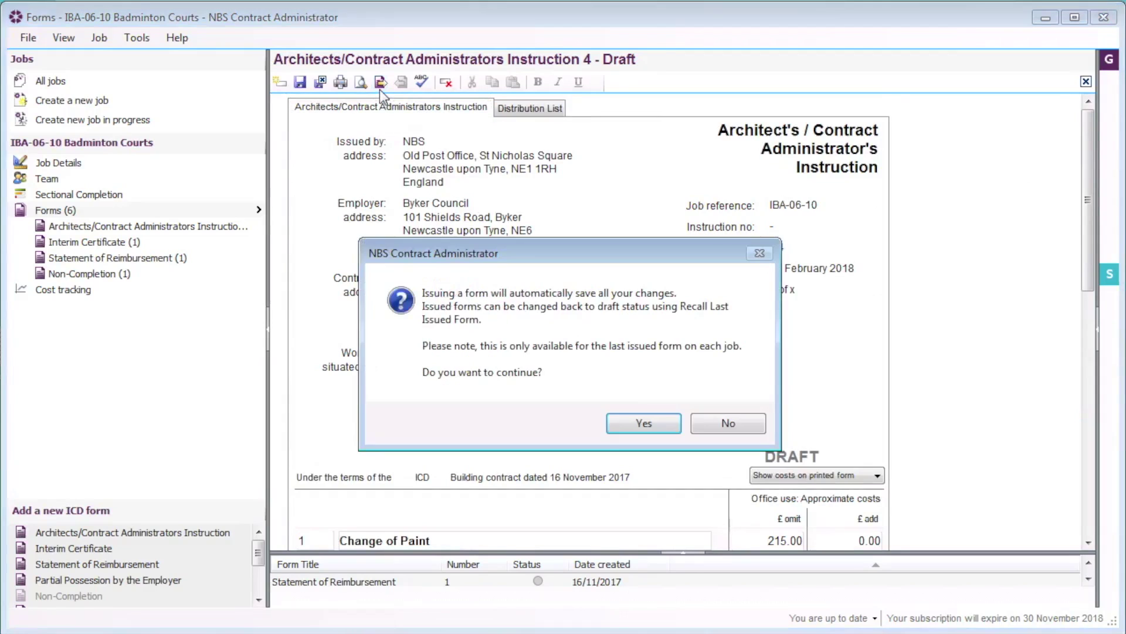
pyautogui.click(633, 421)
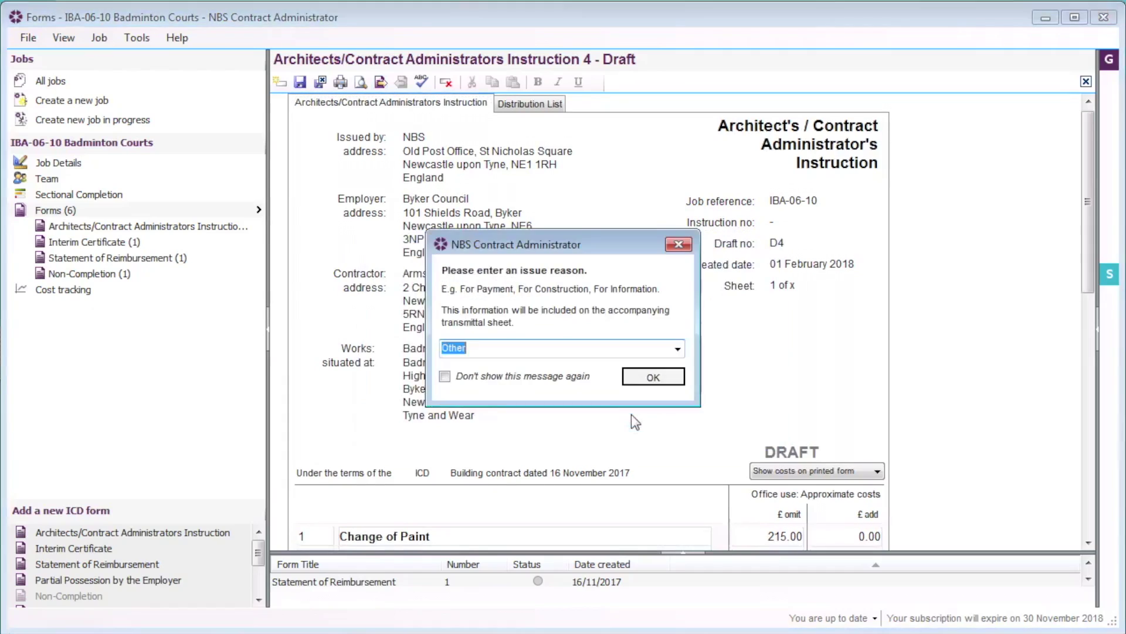
pyautogui.click(677, 349)
pyautogui.click(647, 377)
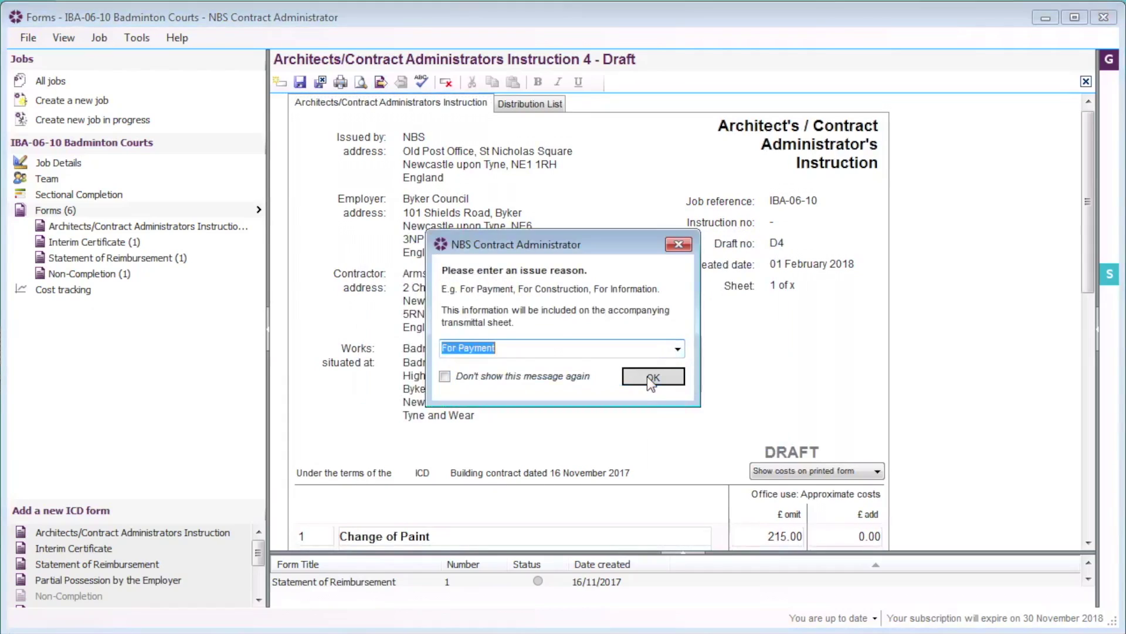
pyautogui.click(646, 375)
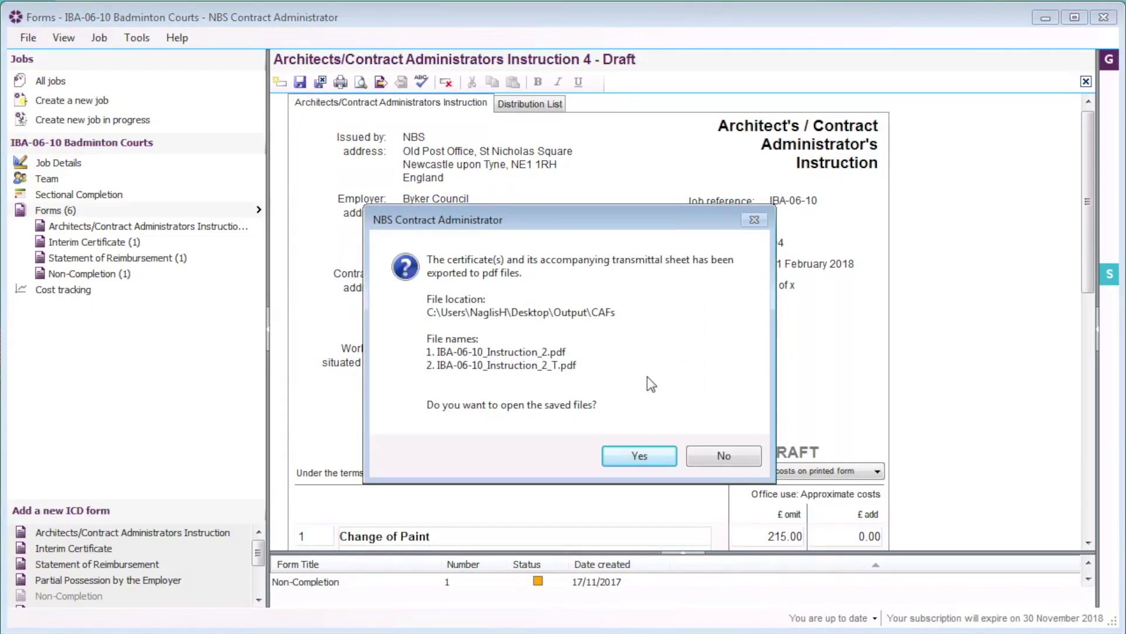
pyautogui.click(629, 452)
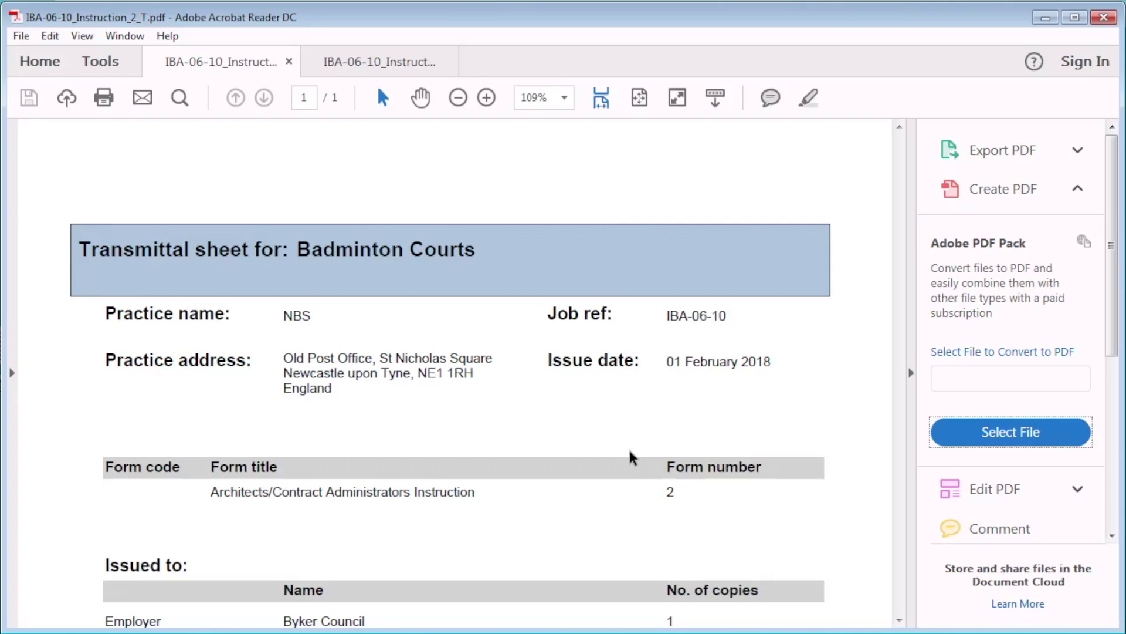
# Review the transmittal sheet, then view the itemised costs in IBA-06-10_Instruction_2.pdf
pyautogui.scroll(-10, 629, 451)
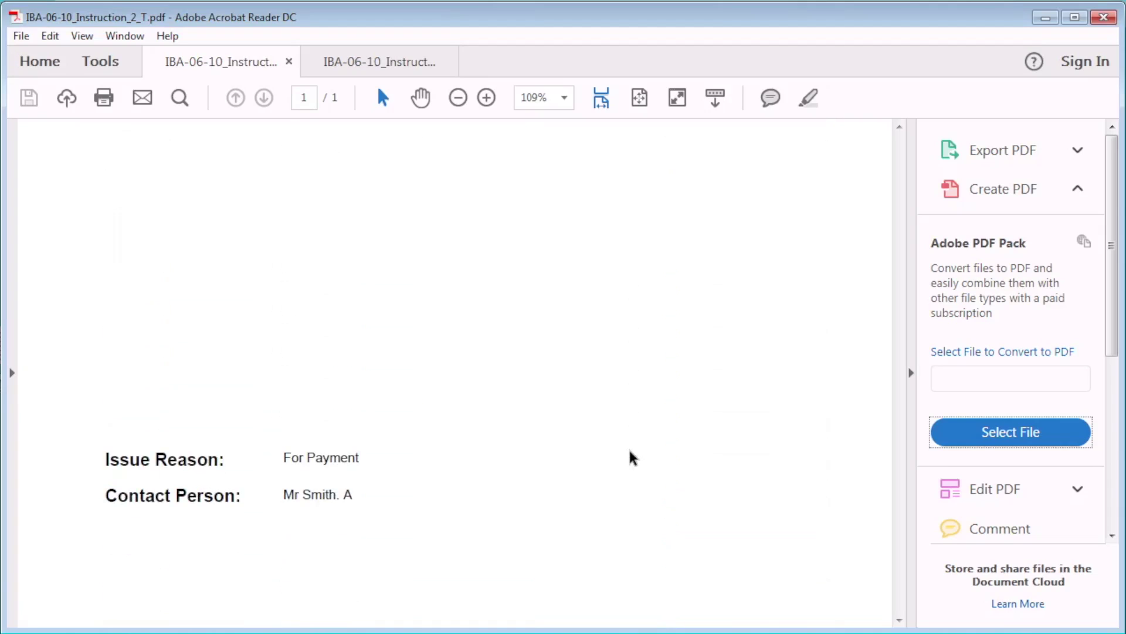
pyautogui.scroll(10, 629, 457)
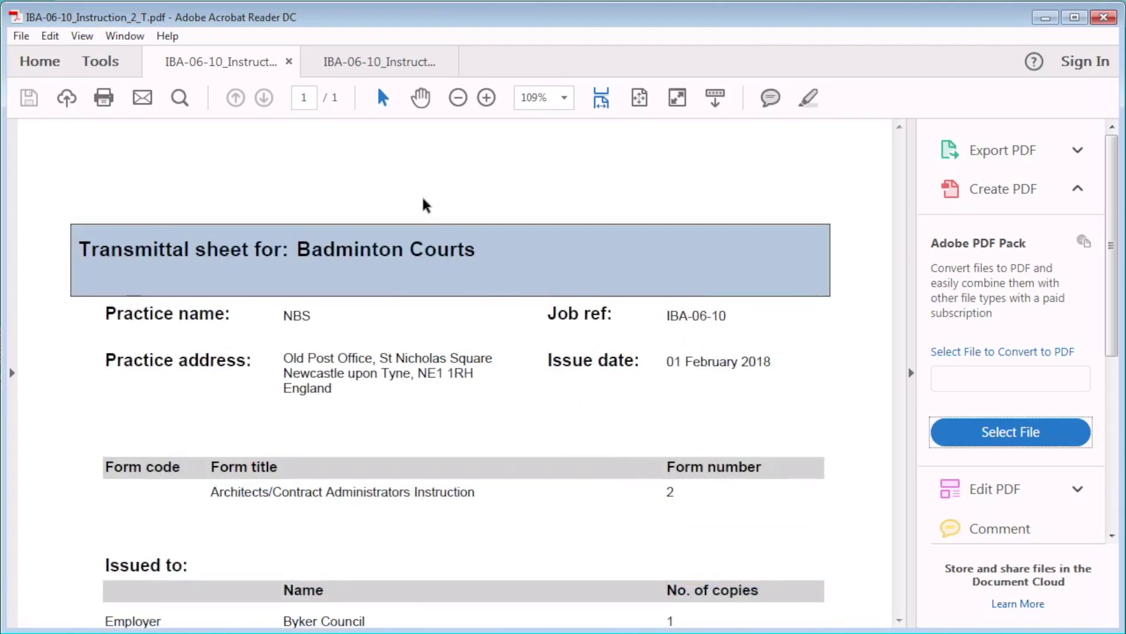
pyautogui.click(380, 72)
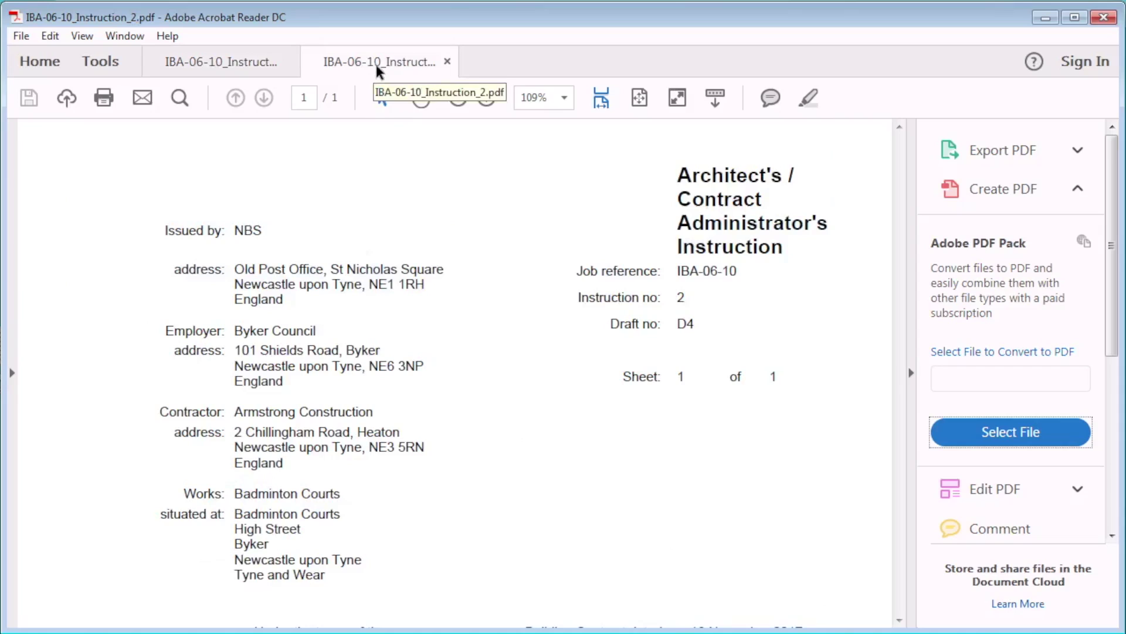
pyautogui.scroll(-10, 579, 352)
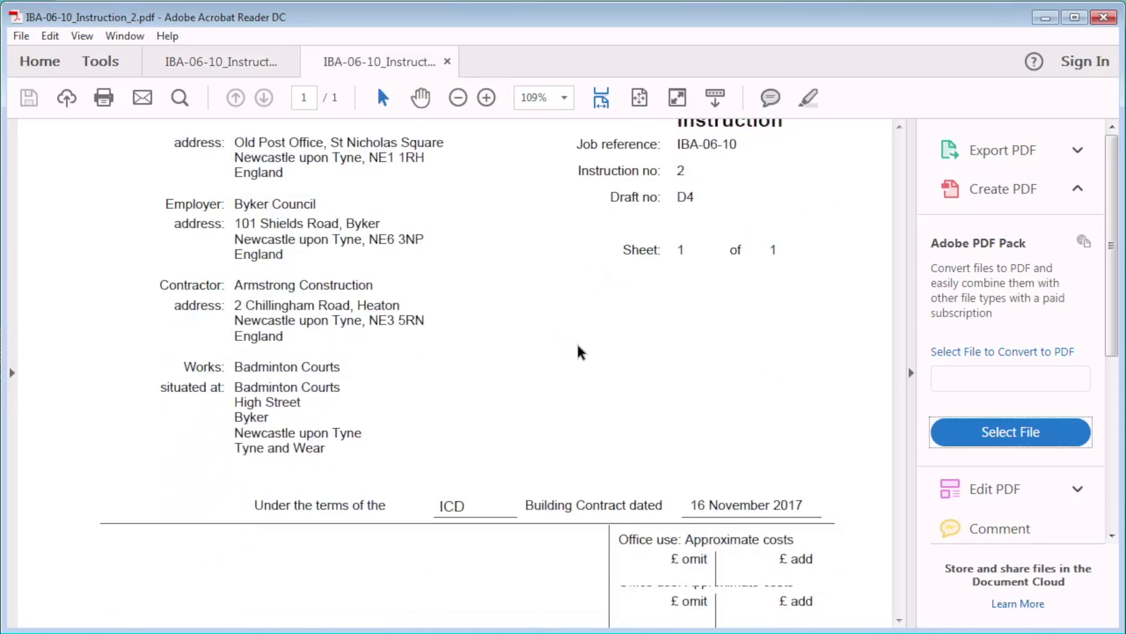
pyautogui.scroll(-3, 579, 352)
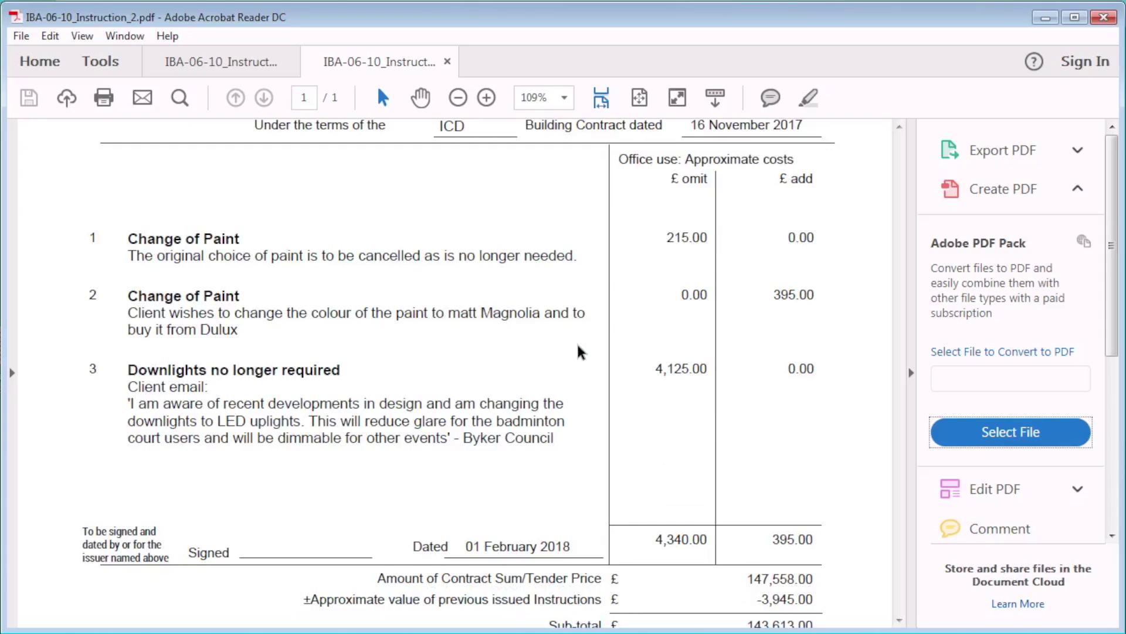
# Set the issued instruction to 'Hide costs on printed form' and check it in print preview
pyautogui.click(1050, 19)
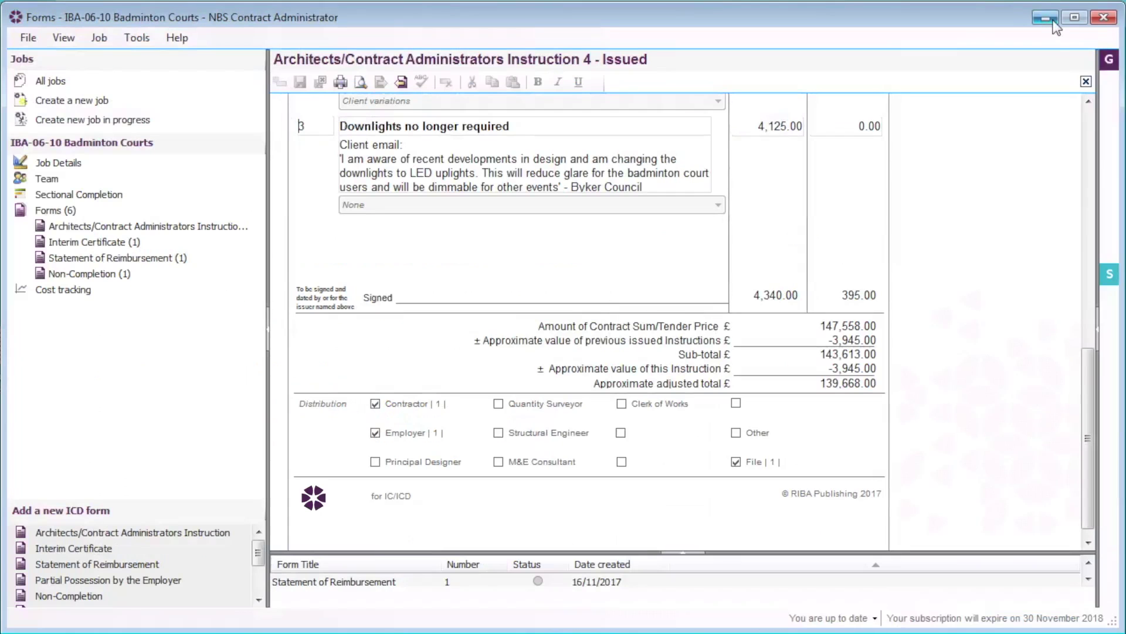
pyautogui.moveTo(1083, 372); pyautogui.dragTo(1089, 240)
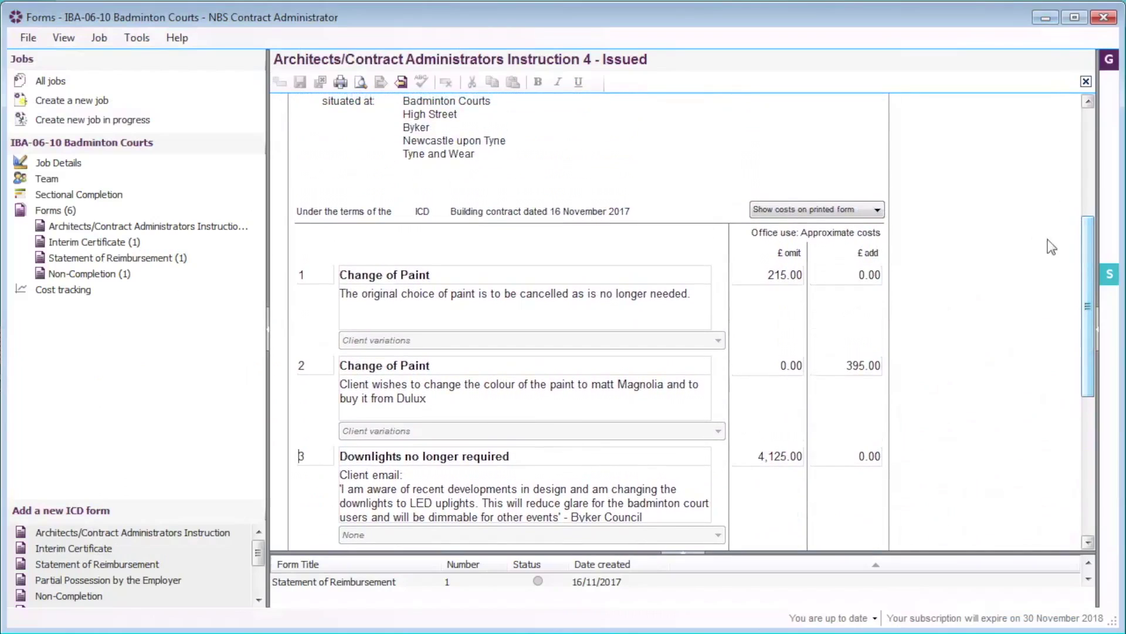
pyautogui.click(877, 211)
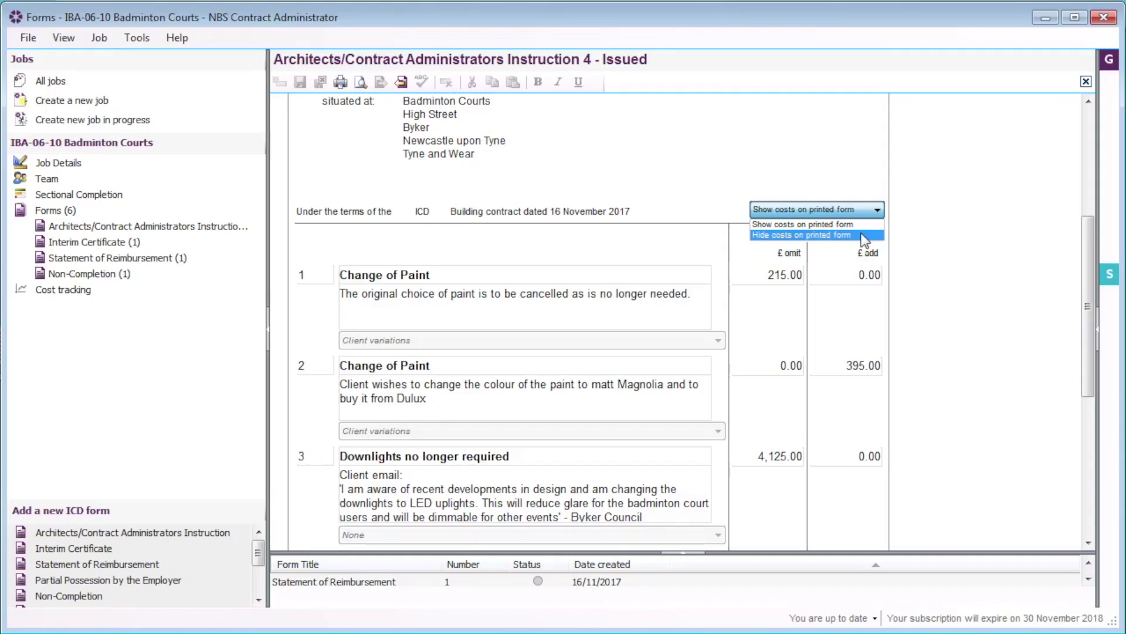
pyautogui.click(861, 235)
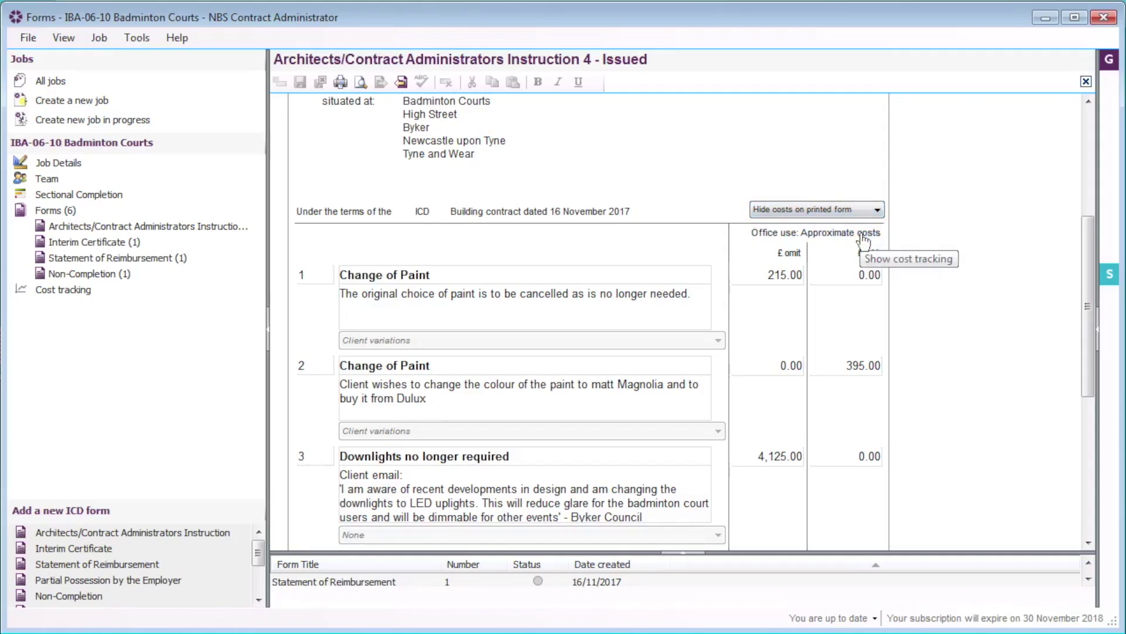
pyautogui.click(360, 83)
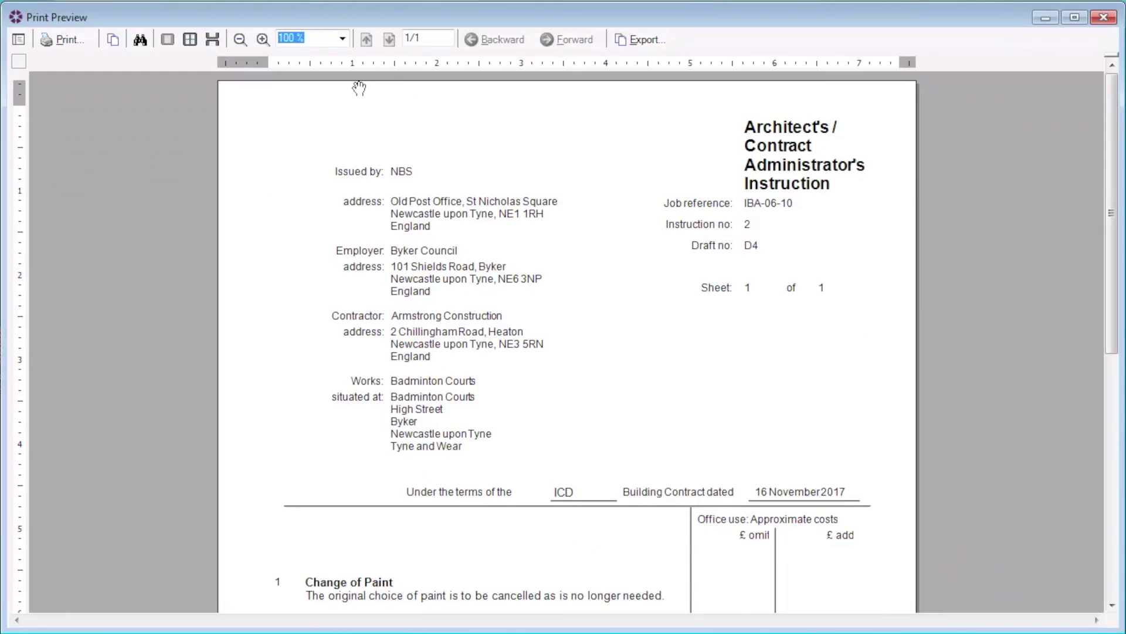
pyautogui.moveTo(1111, 212); pyautogui.dragTo(1092, 345)
pyautogui.click(1099, 20)
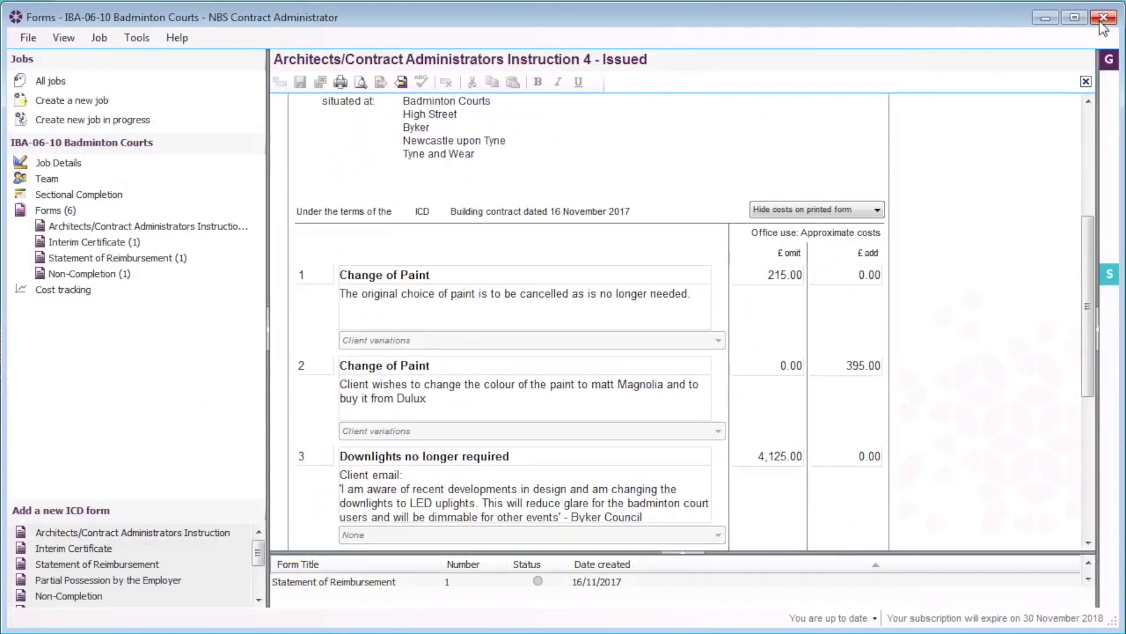
# Enlarge the forms list so all six forms, including Instruction 4, are visible
pyautogui.click(672, 552)
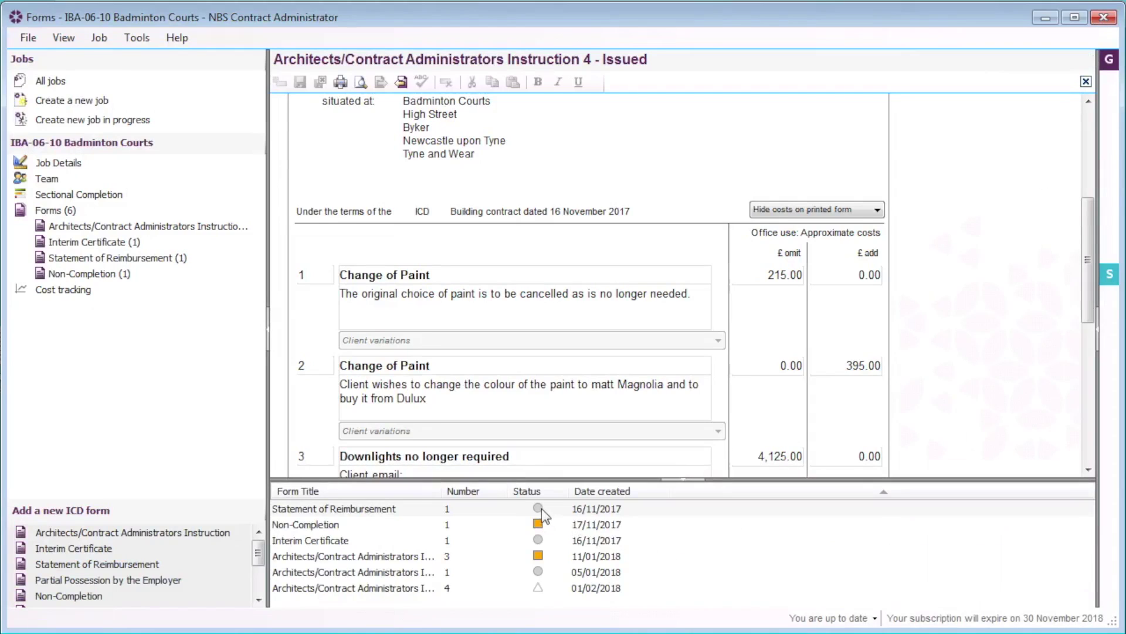